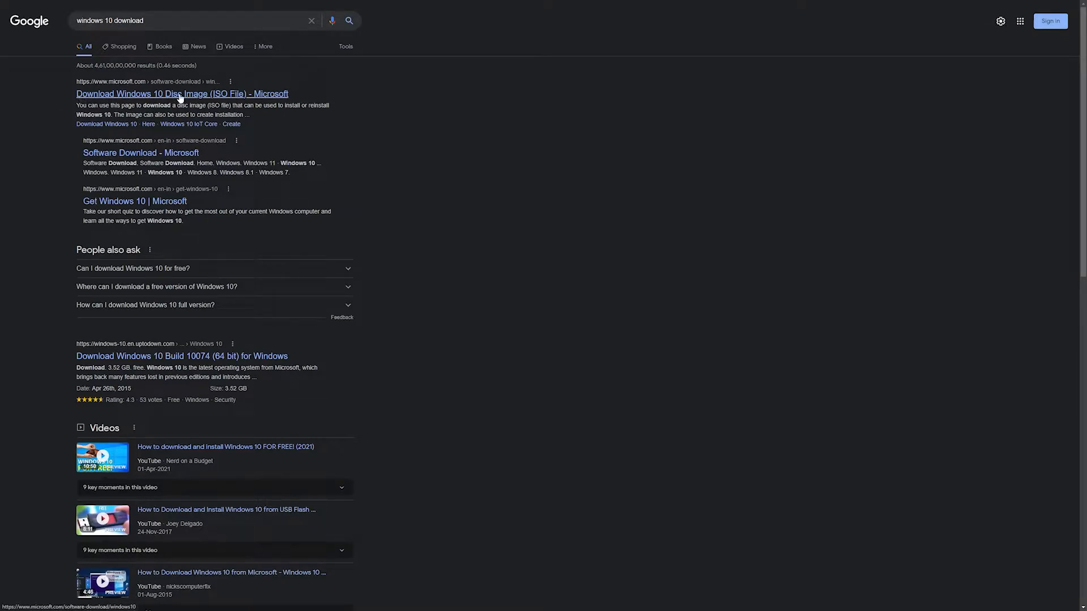
- Open Microsoft's "Download Windows 10 Disc Image (ISO File)" search result and dismiss the Microsoft Edge banner
drag(70, 84, 154, 82)
click(196, 95)
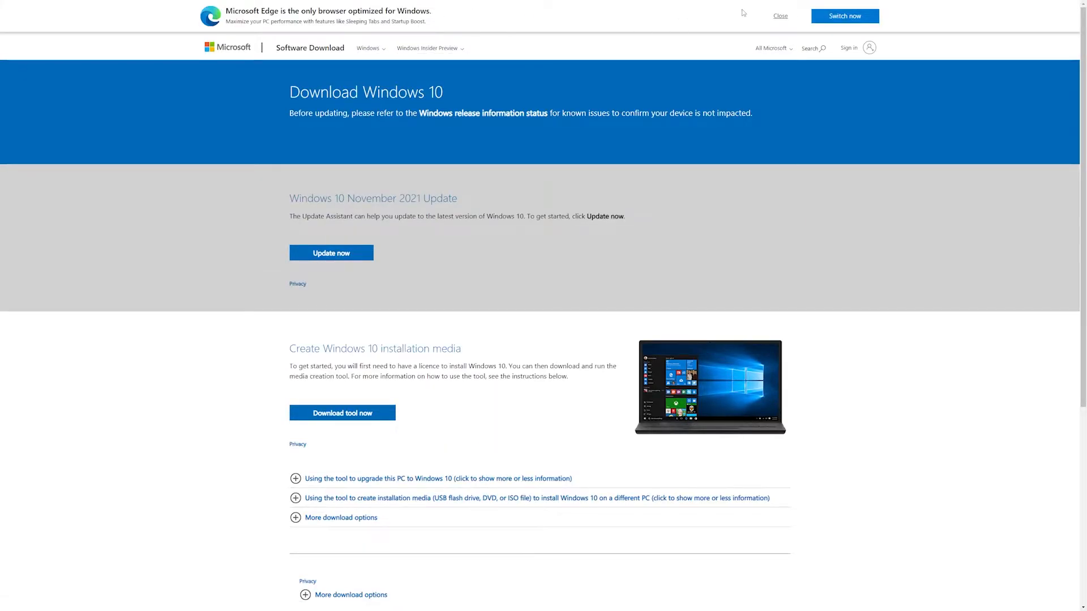
click(779, 17)
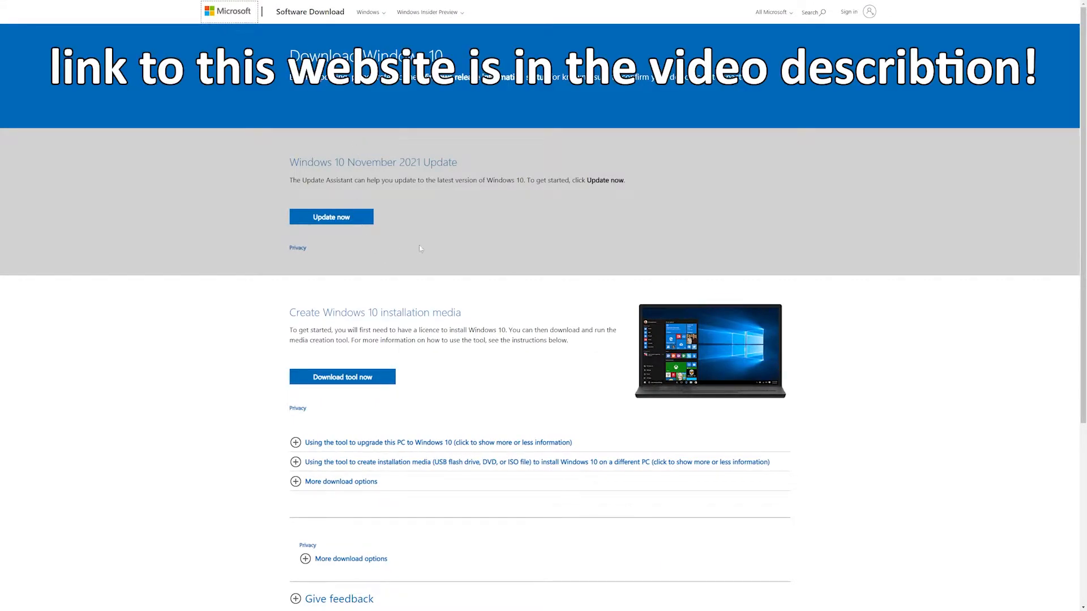
- Download the media creation tool from the "Create Windows 10 installation media" section
drag(399, 188, 298, 189)
click(375, 218)
scroll(421, 225, down, 2)
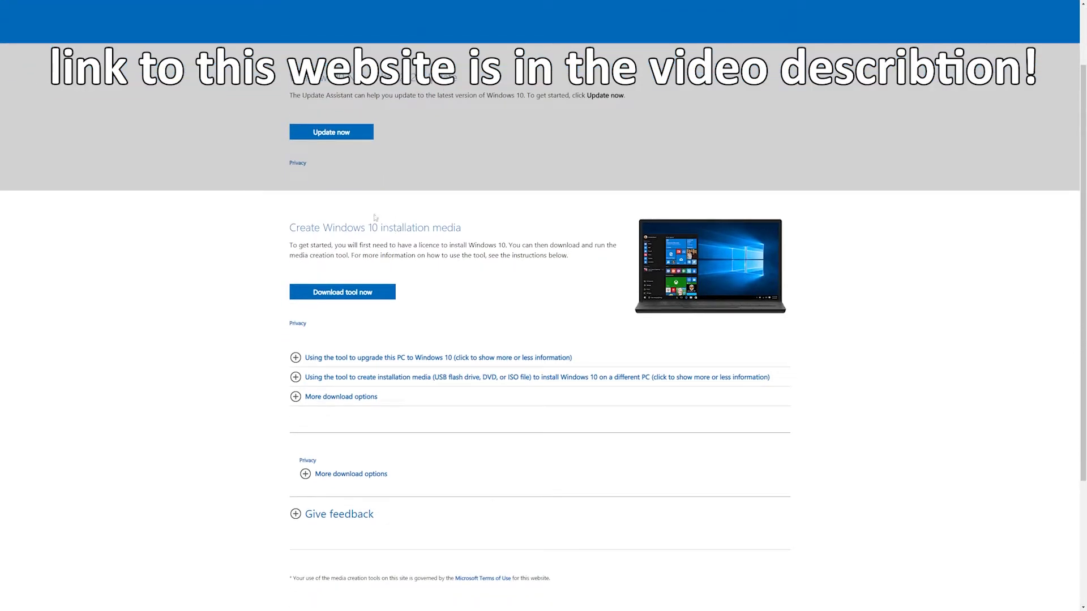
scroll(313, 253, down, 2)
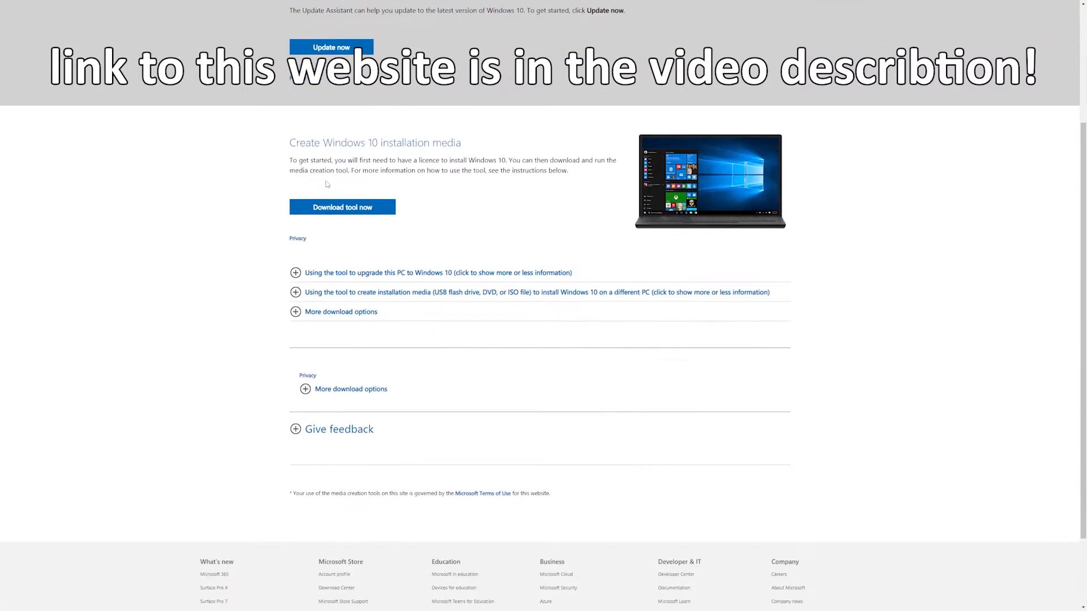
drag(287, 145, 463, 144)
click(404, 195)
click(371, 213)
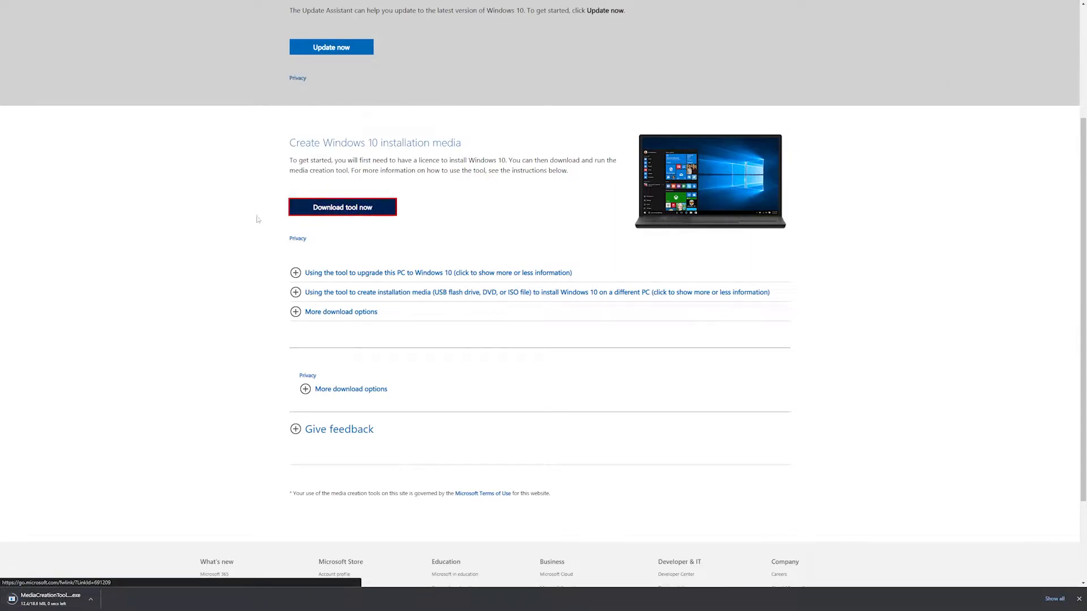
- Run the downloaded Media Creation Tool and accept its license terms
click(60, 605)
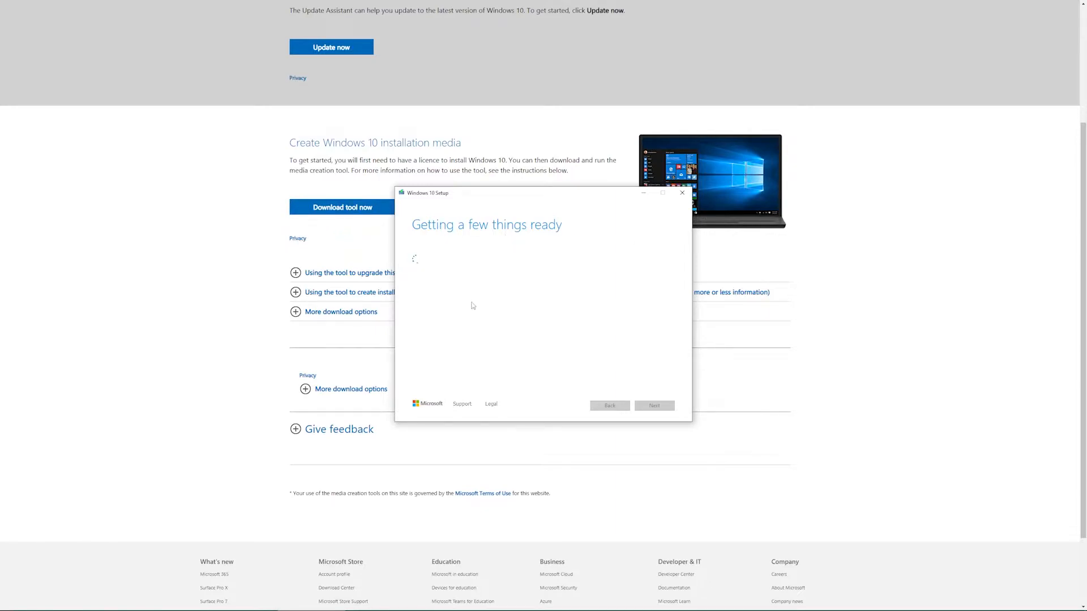
scroll(623, 293, down, 20)
scroll(646, 331, down, 3)
click(670, 406)
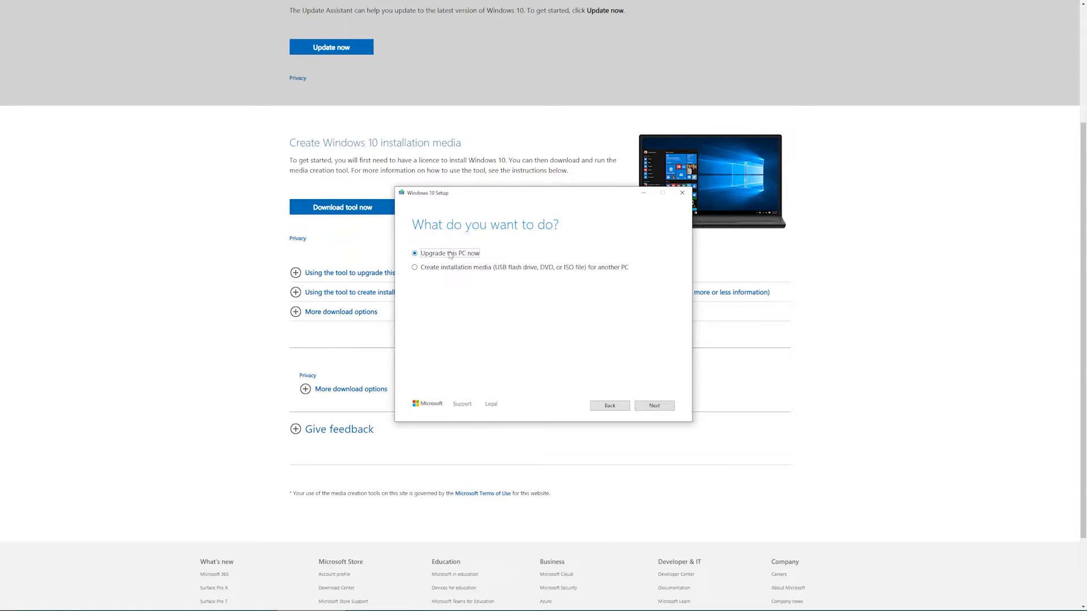
- Choose to create installation media for another PC, with recommended options off and English (United States), Windows 10, 64-bit (x64) kept
click(415, 268)
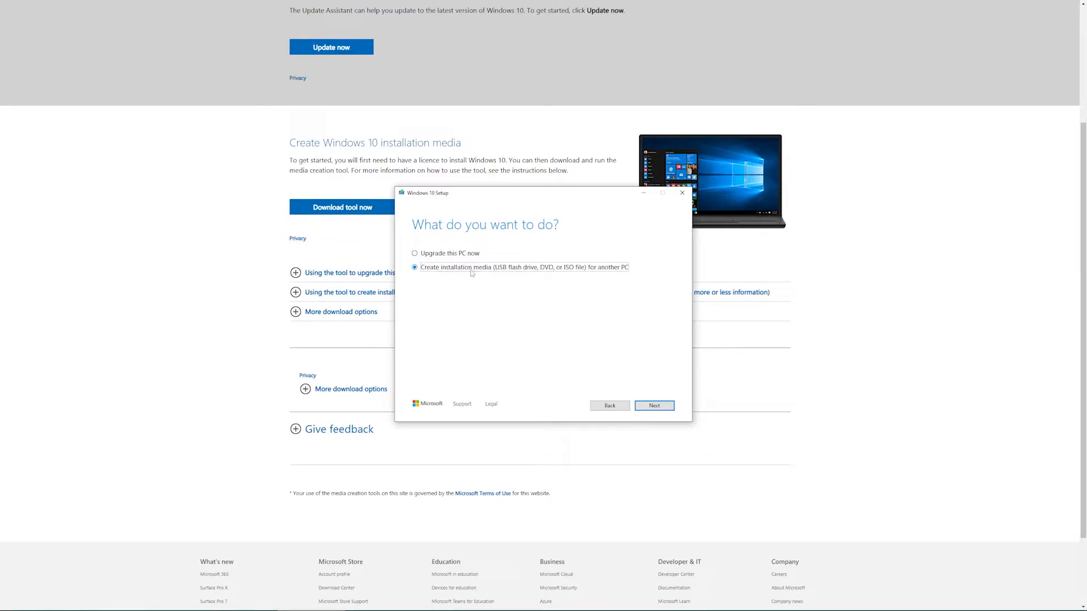
click(669, 408)
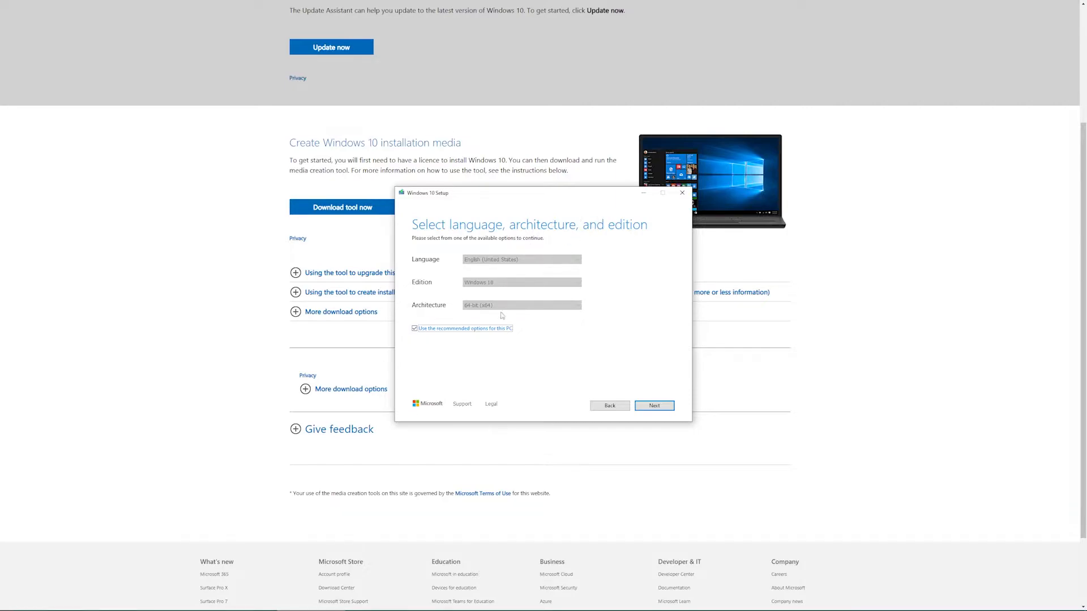
click(474, 329)
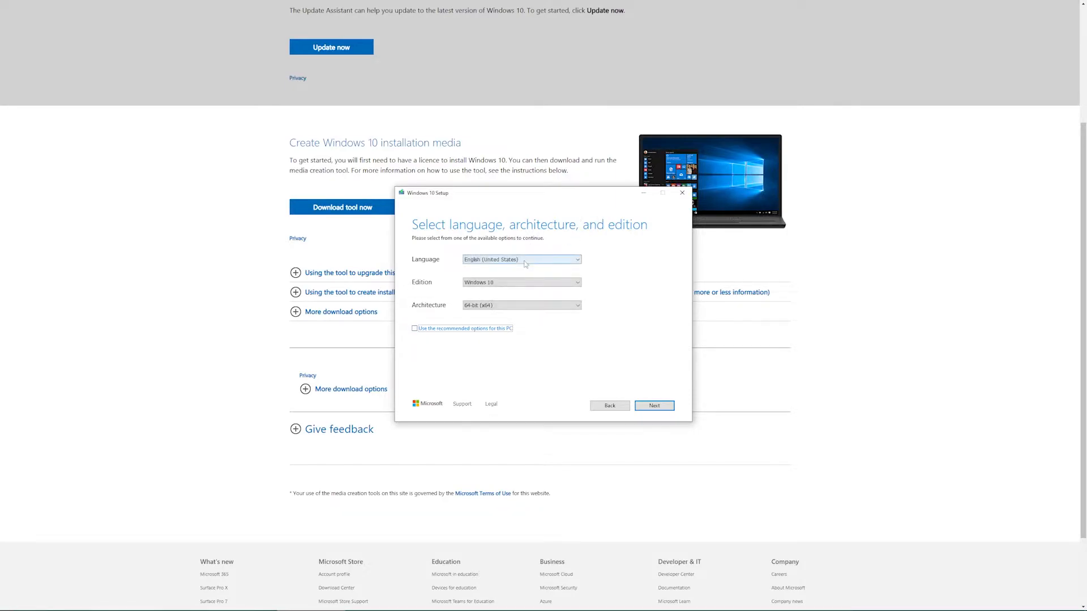
click(501, 283)
click(494, 290)
click(499, 306)
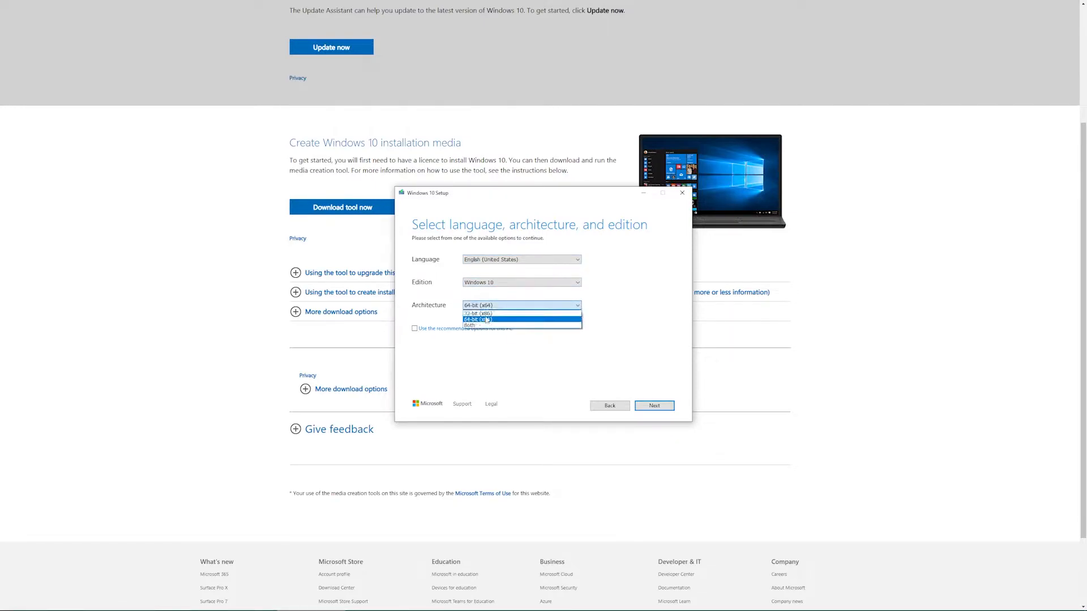
click(508, 283)
click(507, 283)
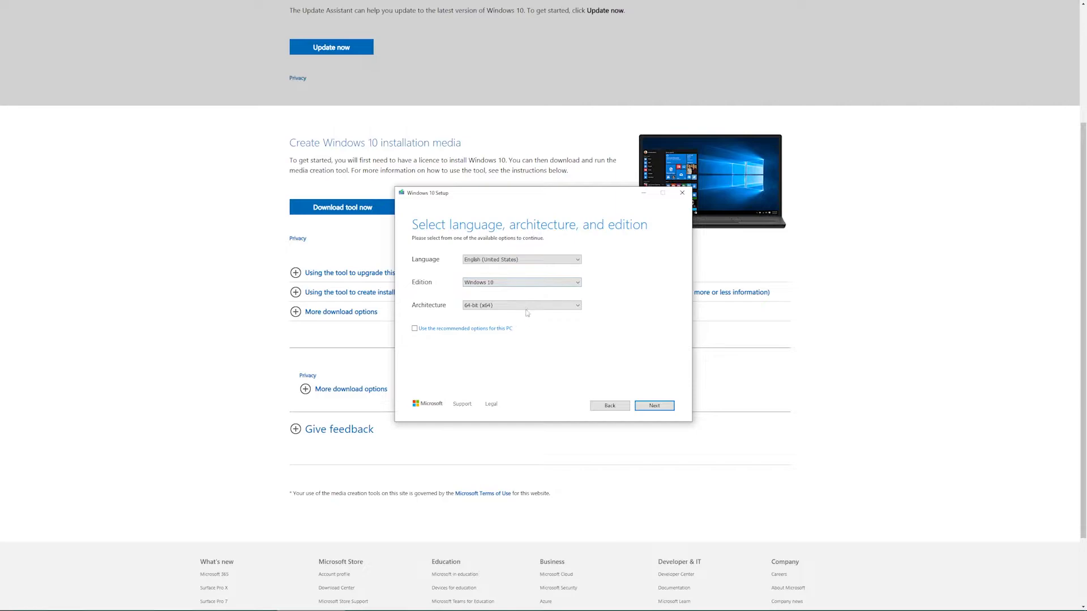
click(516, 259)
click(515, 260)
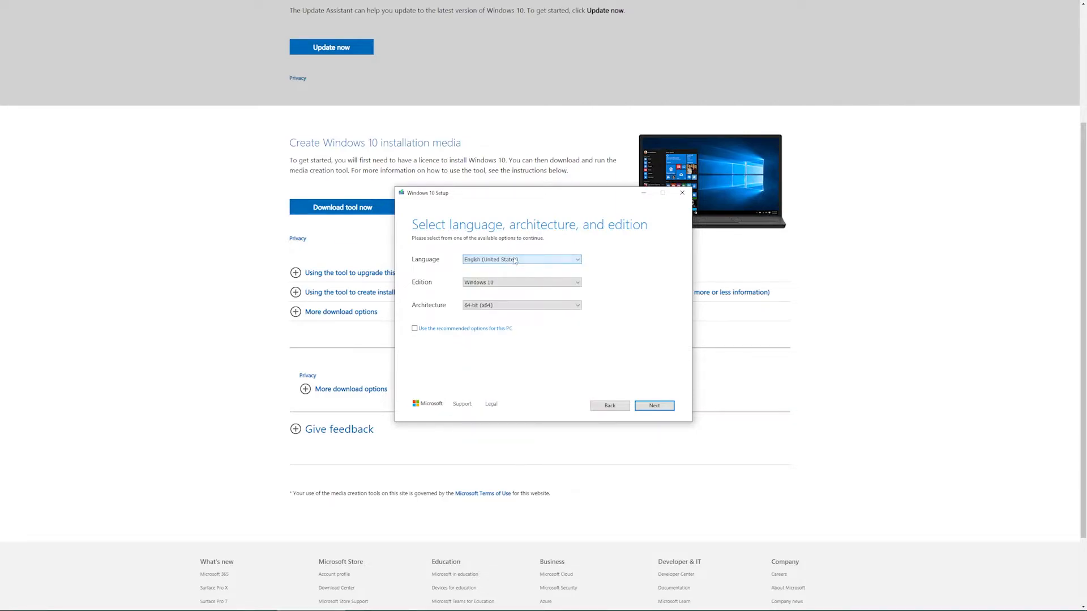
click(652, 405)
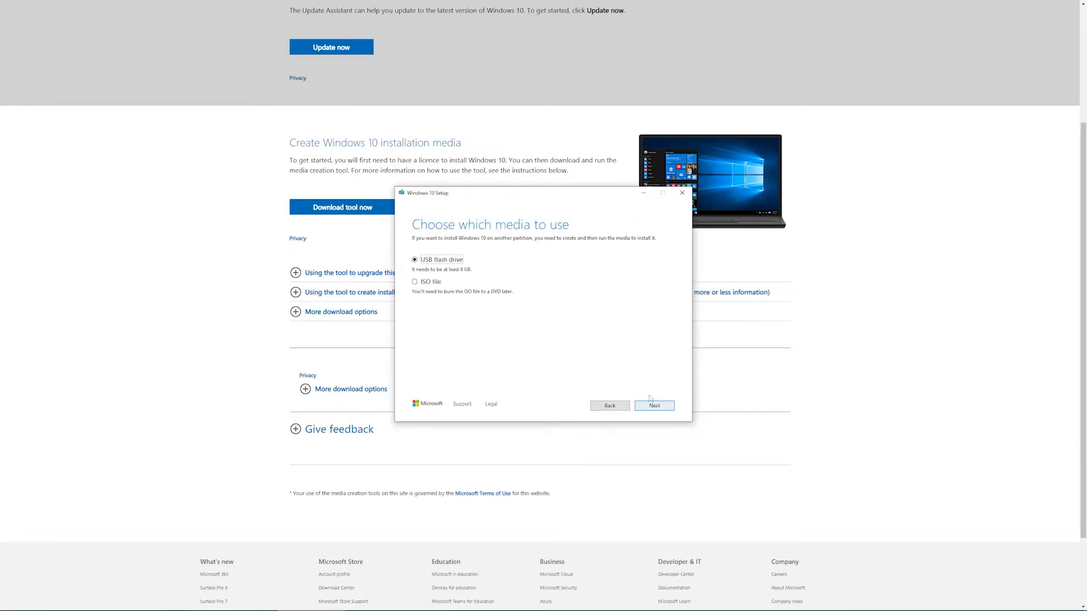
- Choose ISO file as the media to create and browse to the Desktop as its save location
click(435, 285)
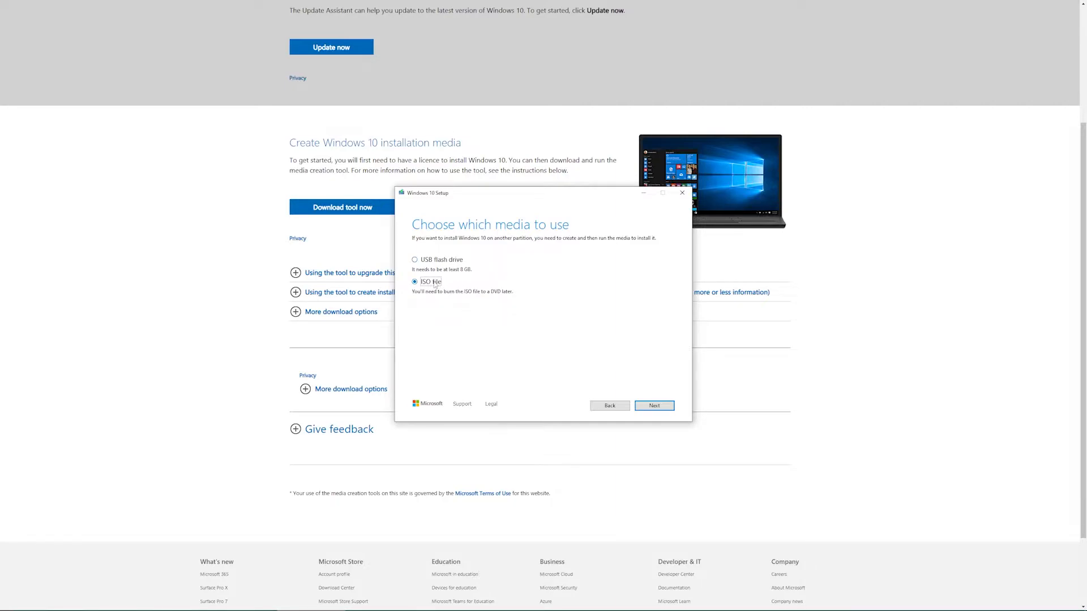
click(659, 406)
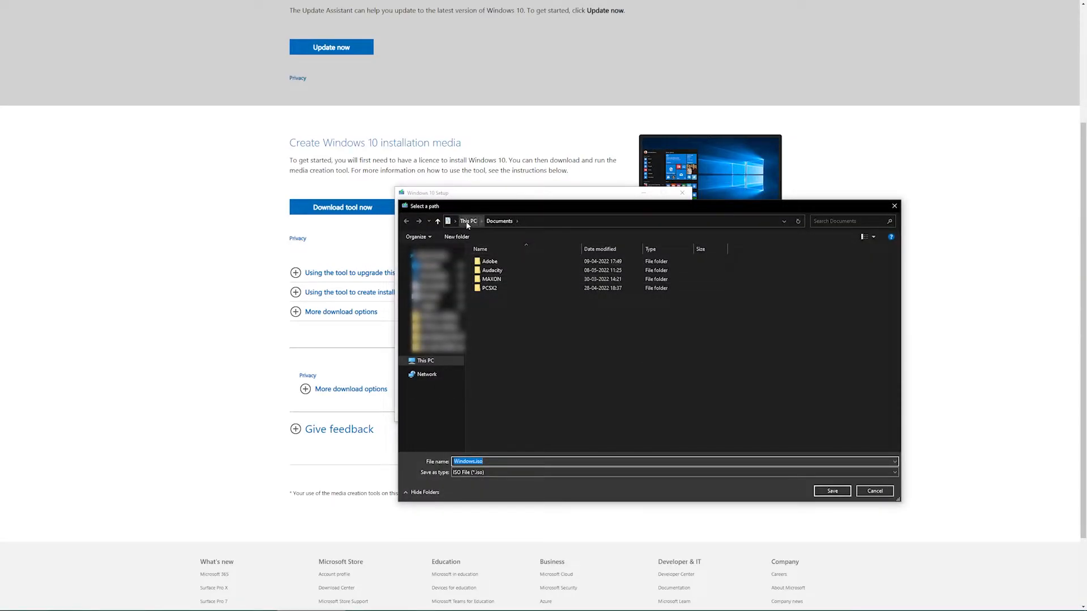
click(430, 265)
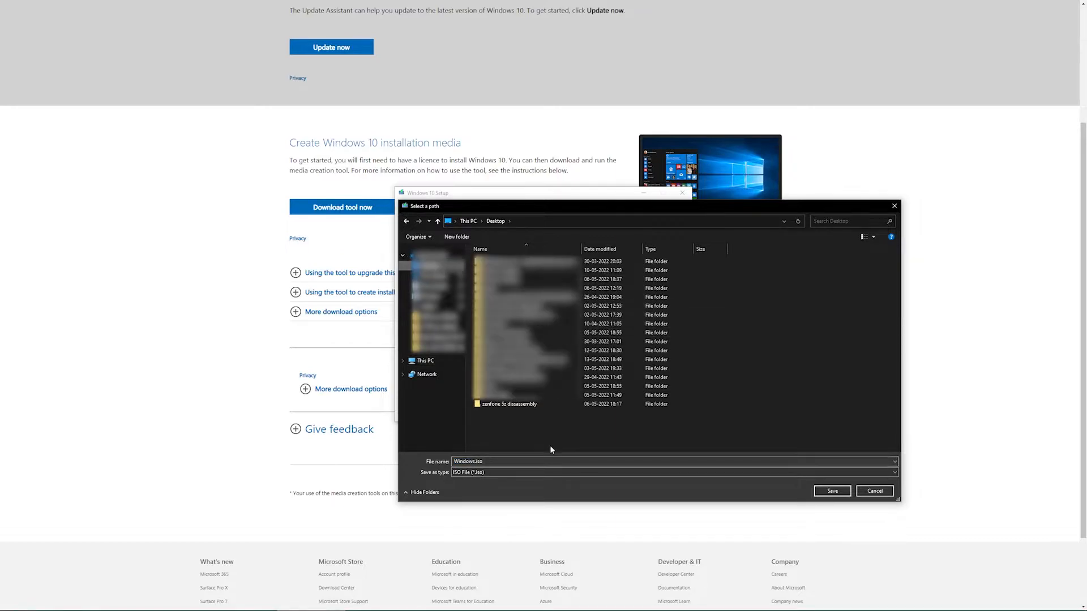
right_click(558, 429)
click(577, 464)
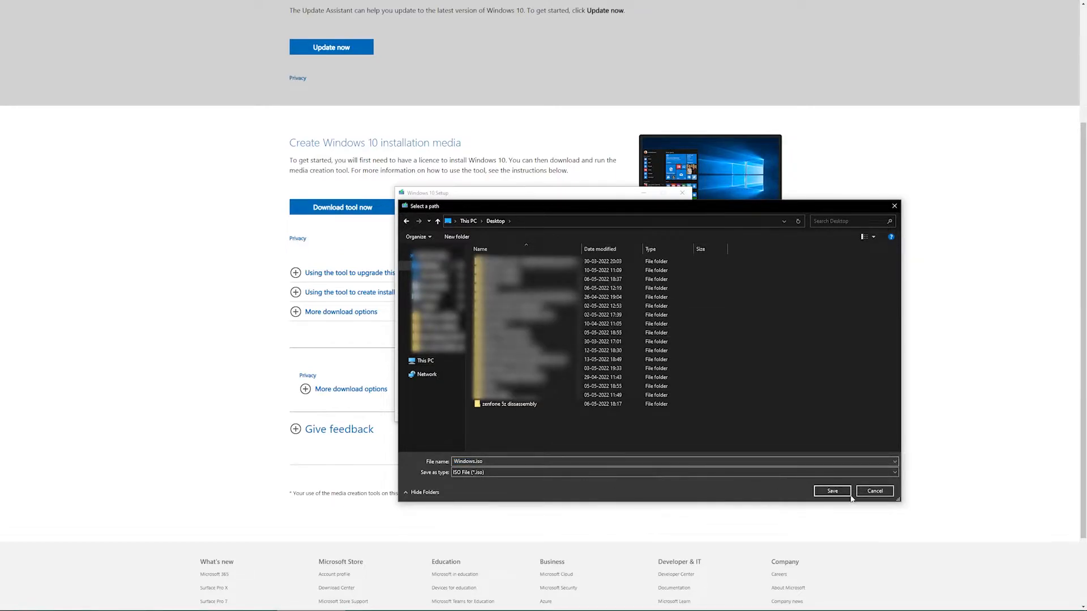
- Create a folder named "windows 10" on the Desktop and save Windows.iso inside it
right_click(559, 437)
mouse_move(592, 517)
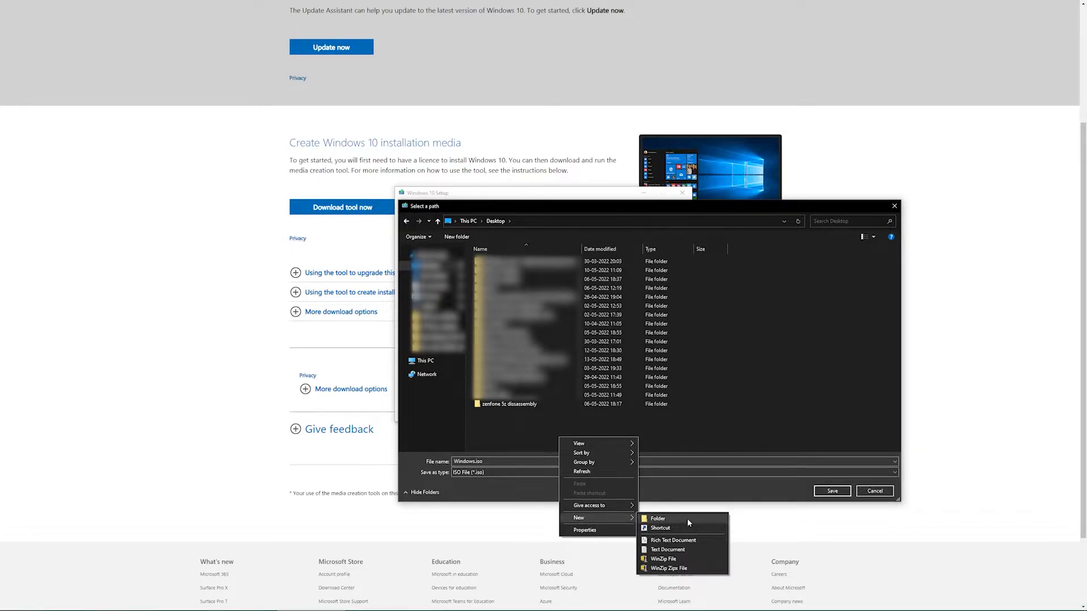
click(689, 518)
text(wu)
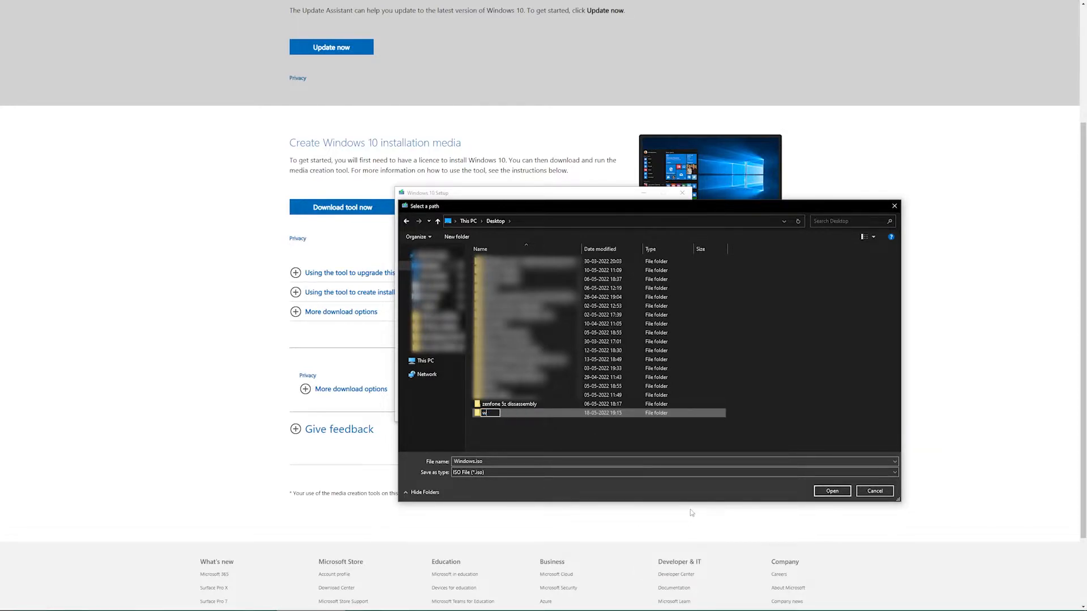
key(BackSpace)
text(indows 10)
key(Return)
key(Return)
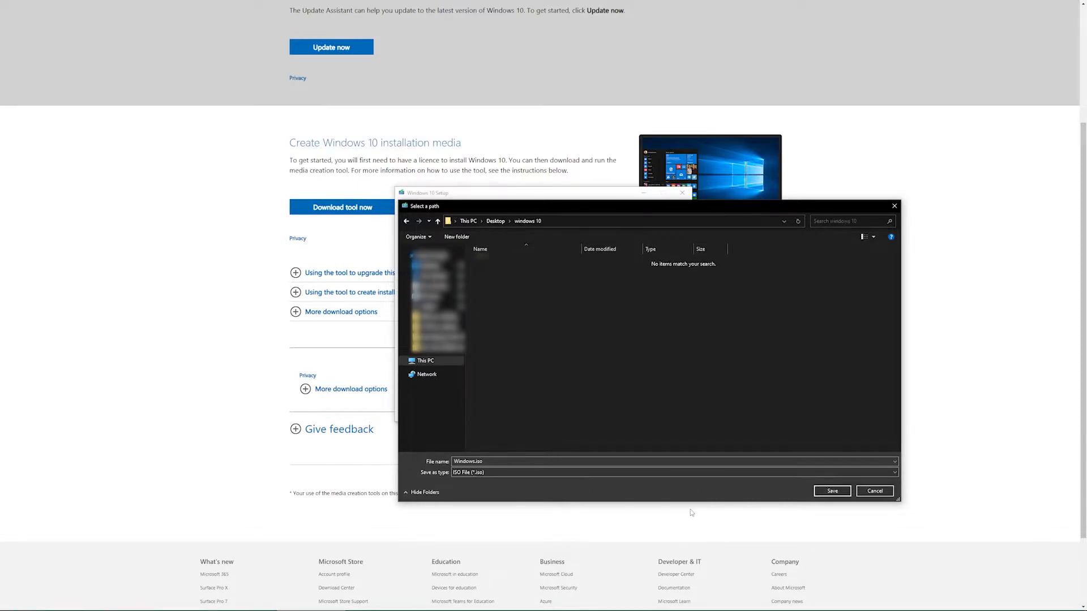
click(830, 492)
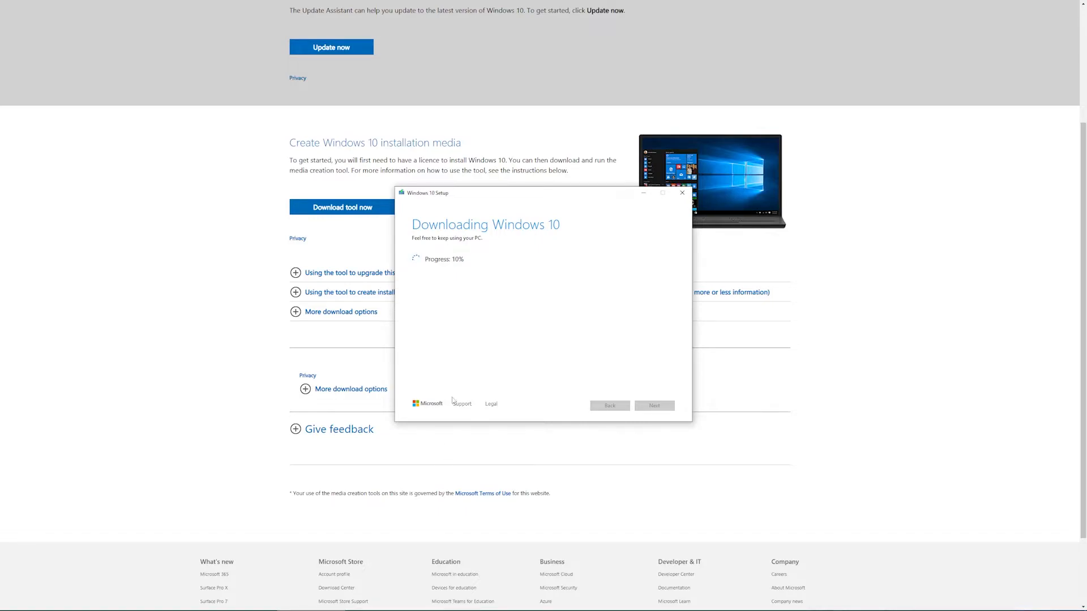
- Return to the Google results in the browser, search for "rufus" and open the Rufus website
click(730, 71)
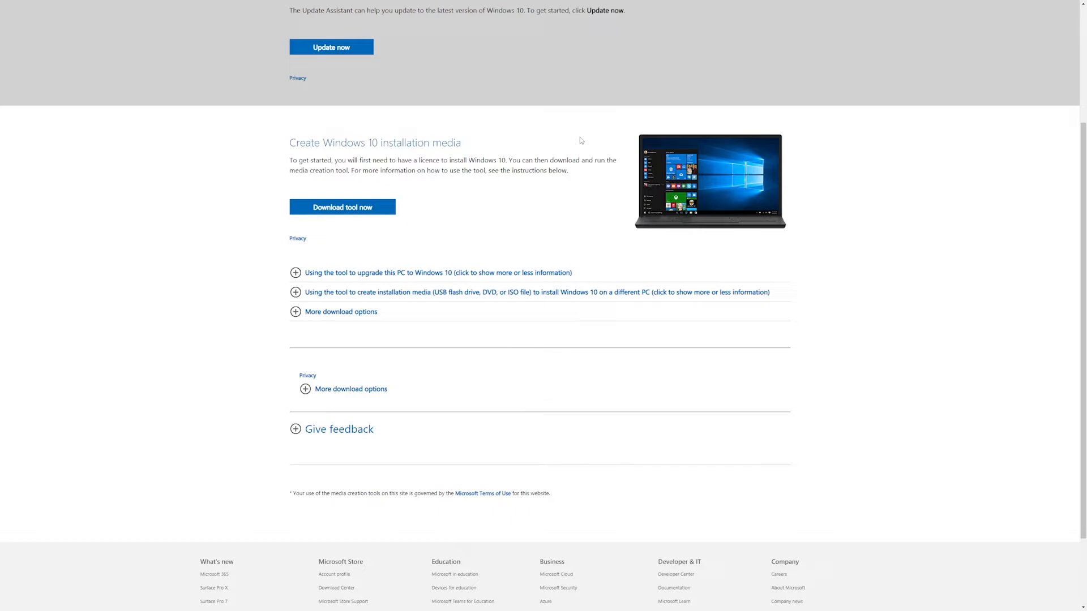
key(alt+Left)
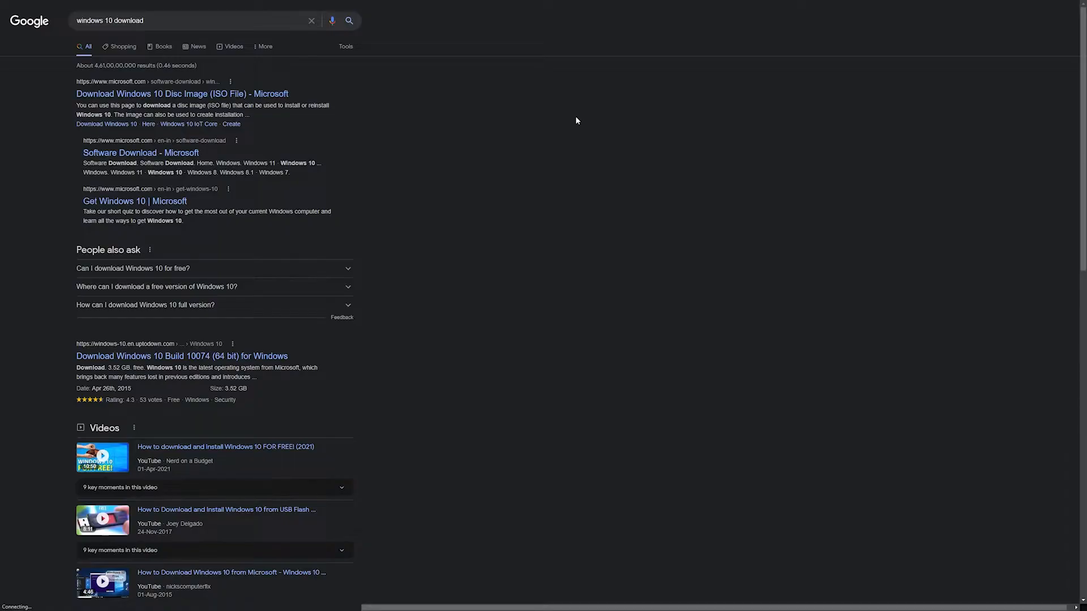
key(ctrl+a)
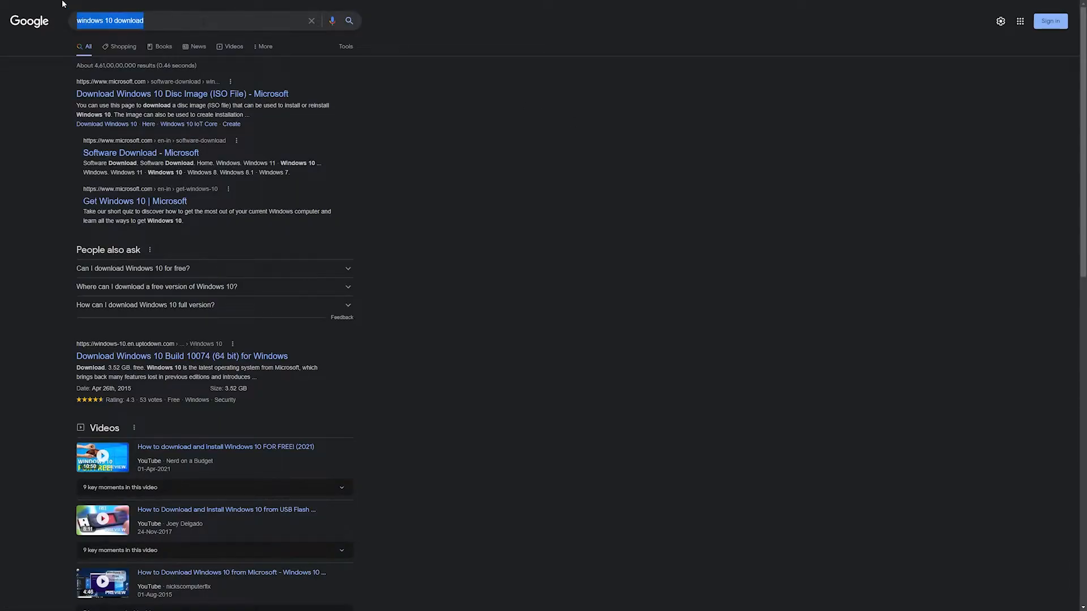
text(rufus)
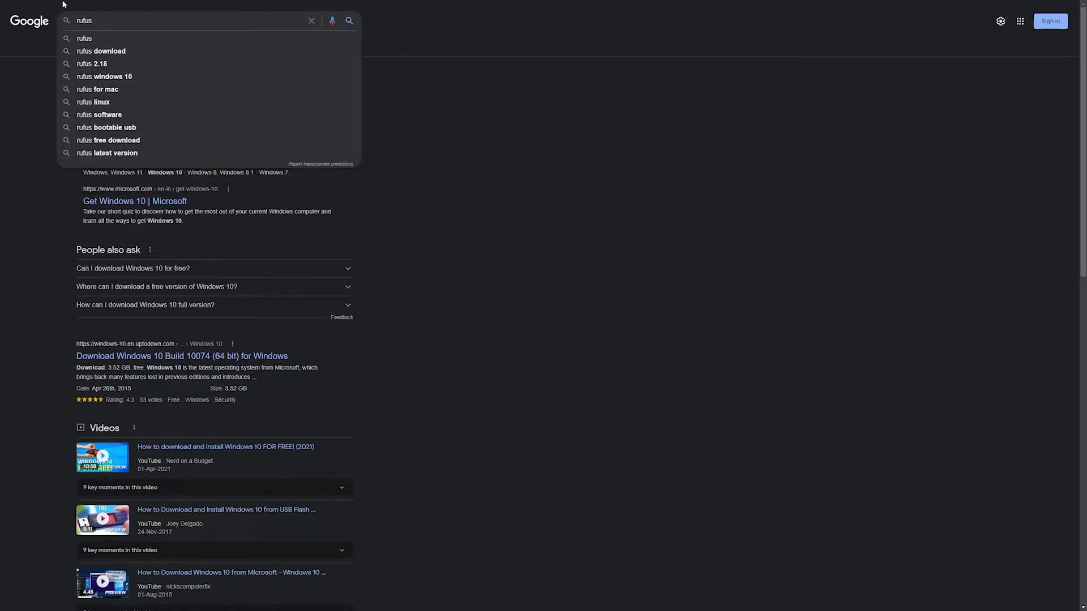
key(Return)
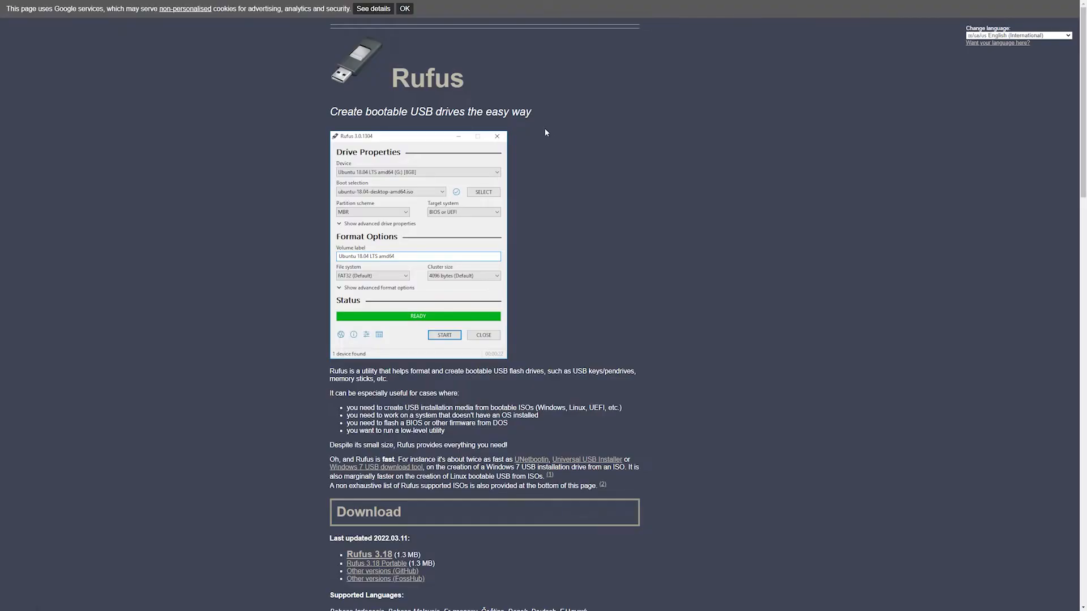
- Download Rufus 3.18 from the website's Download section
scroll(589, 215, down, 3)
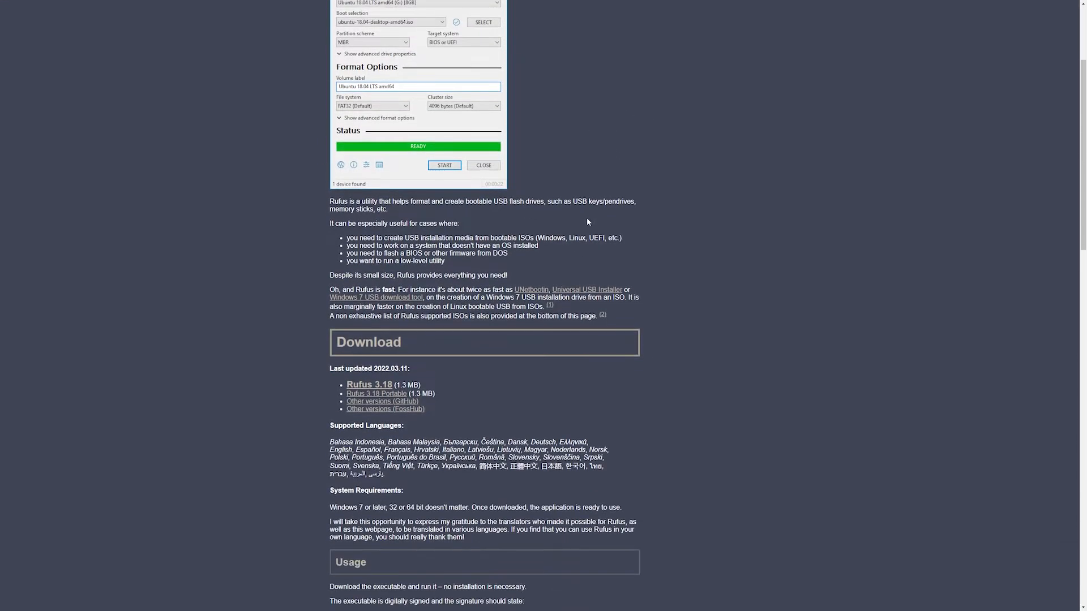
scroll(484, 334, down, 1)
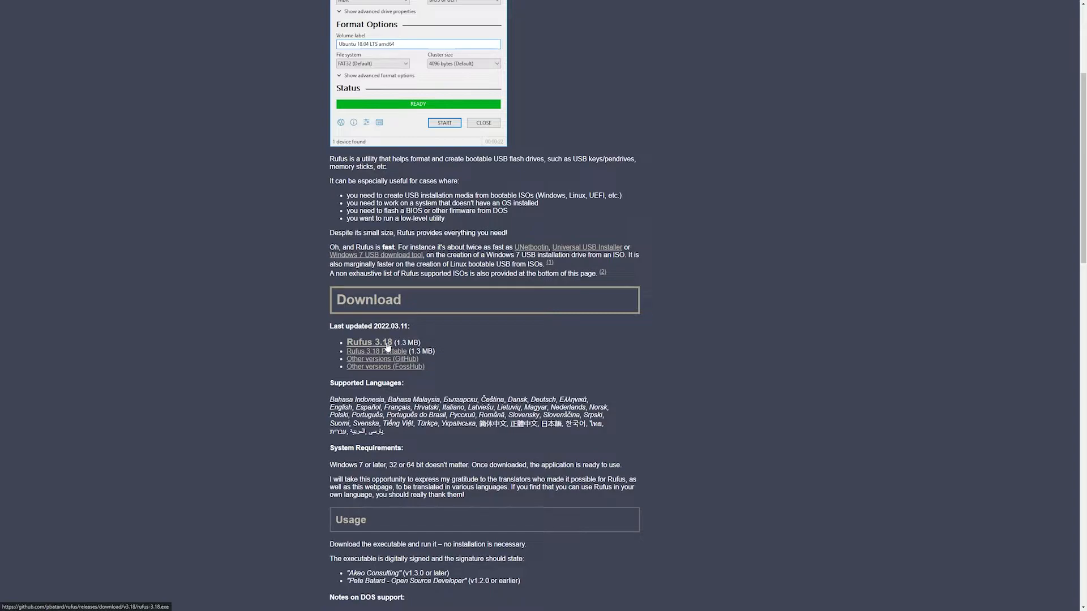
click(388, 343)
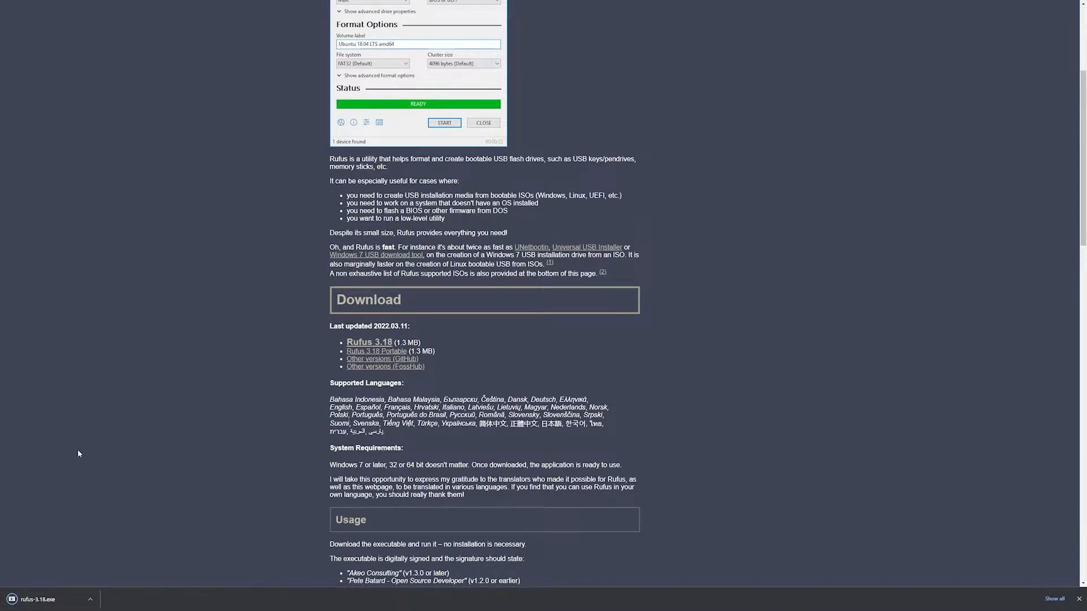
drag(422, 343, 400, 343)
click(447, 346)
- Switch to Windows 10 Setup, close the NetWorx graph and finish the setup wizard once the ISO is created
key(alt+Tab)
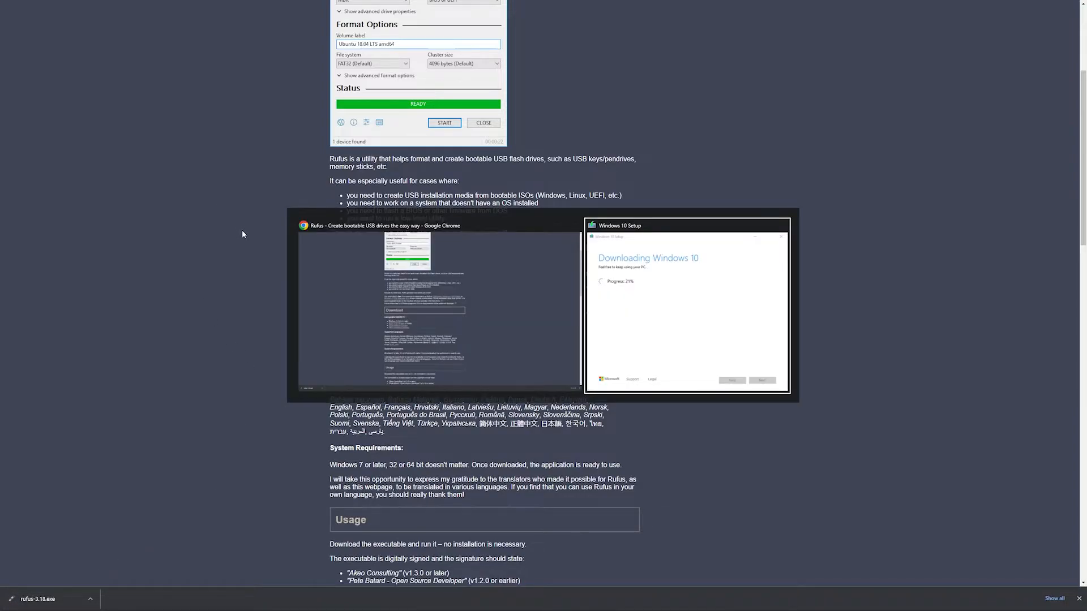
click(638, 281)
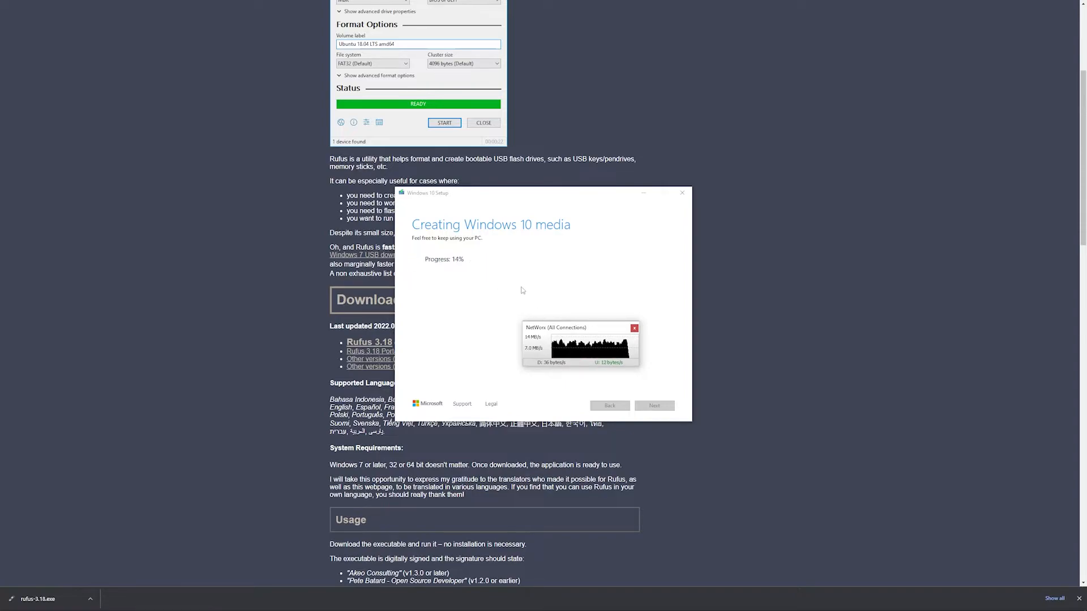
click(492, 270)
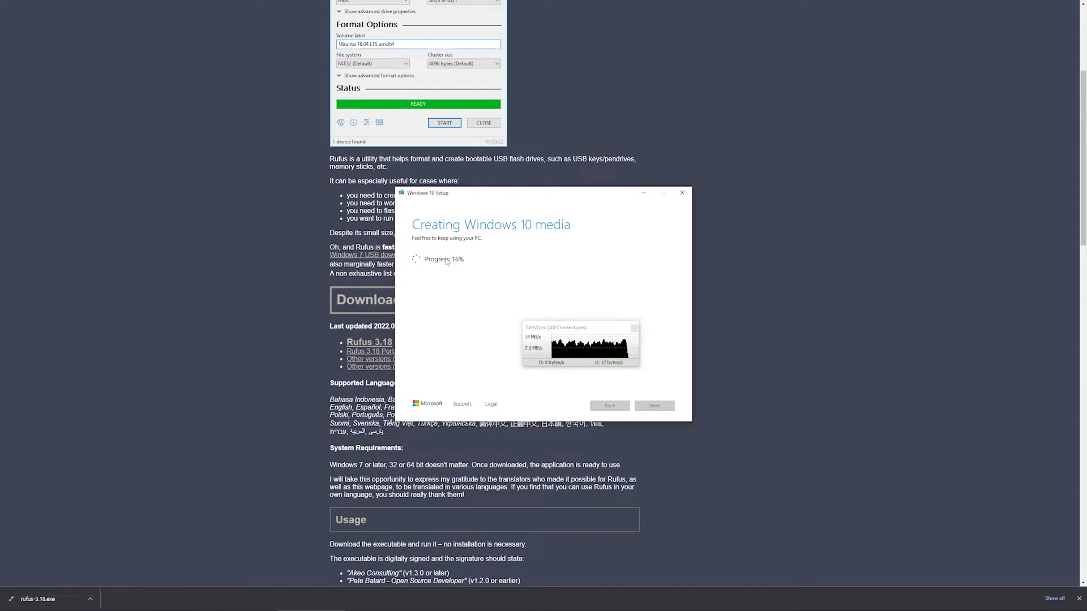
click(635, 328)
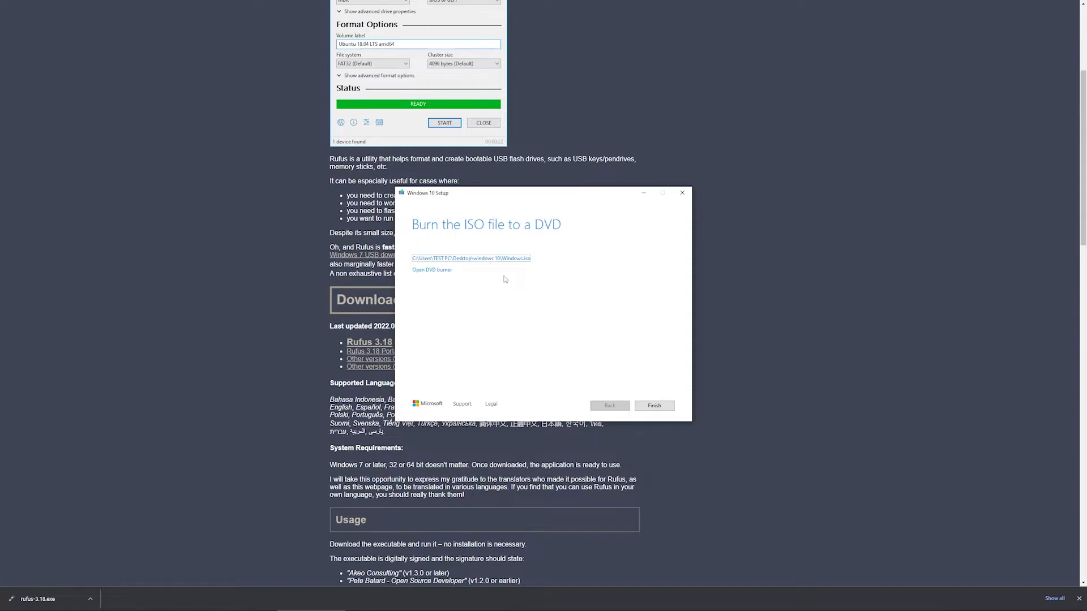
click(651, 407)
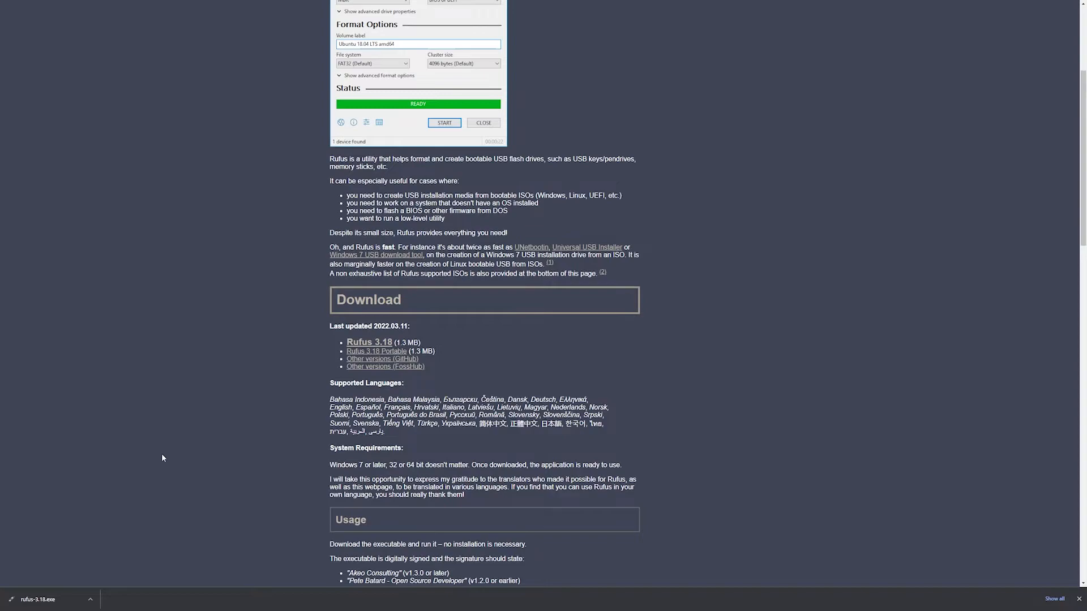
- Launch the downloaded rufus-3.18.exe and load Windows.iso from the Desktop's "windows 10" folder as the boot image
click(38, 597)
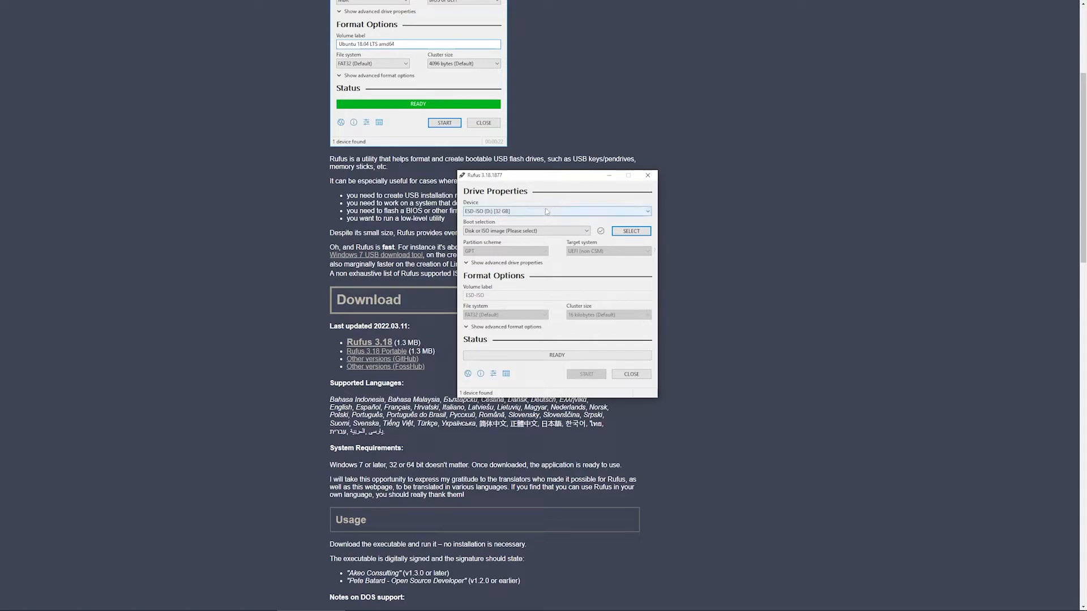
click(626, 234)
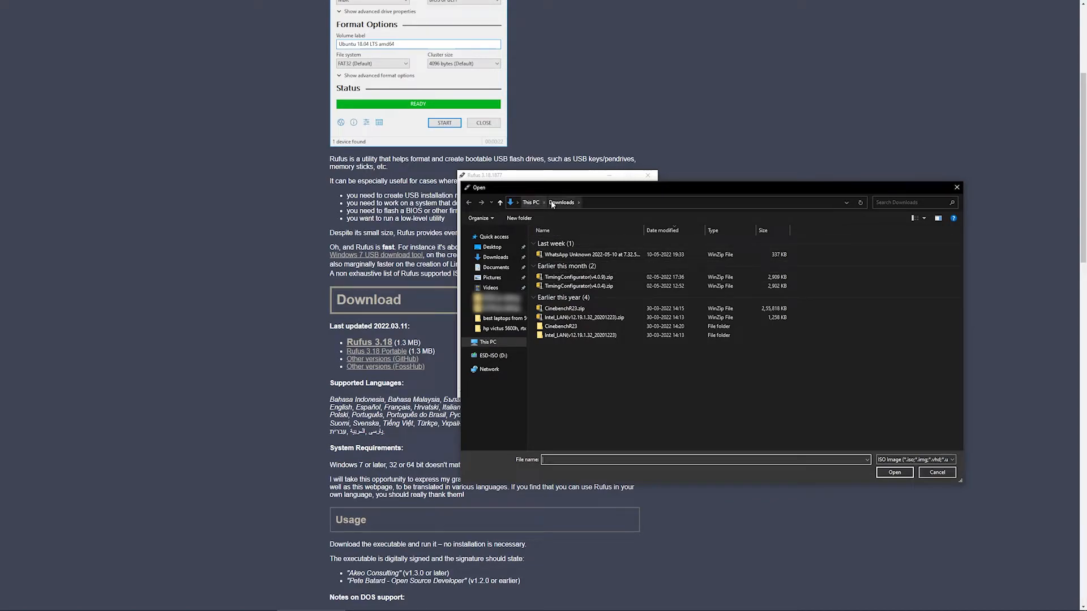
right_click(580, 394)
click(609, 429)
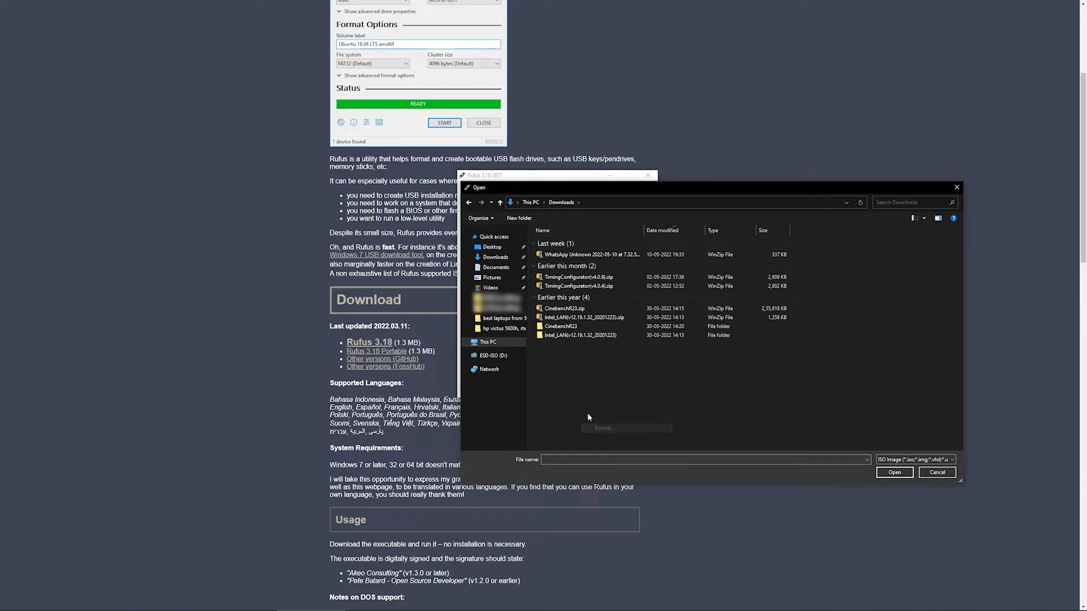
click(503, 250)
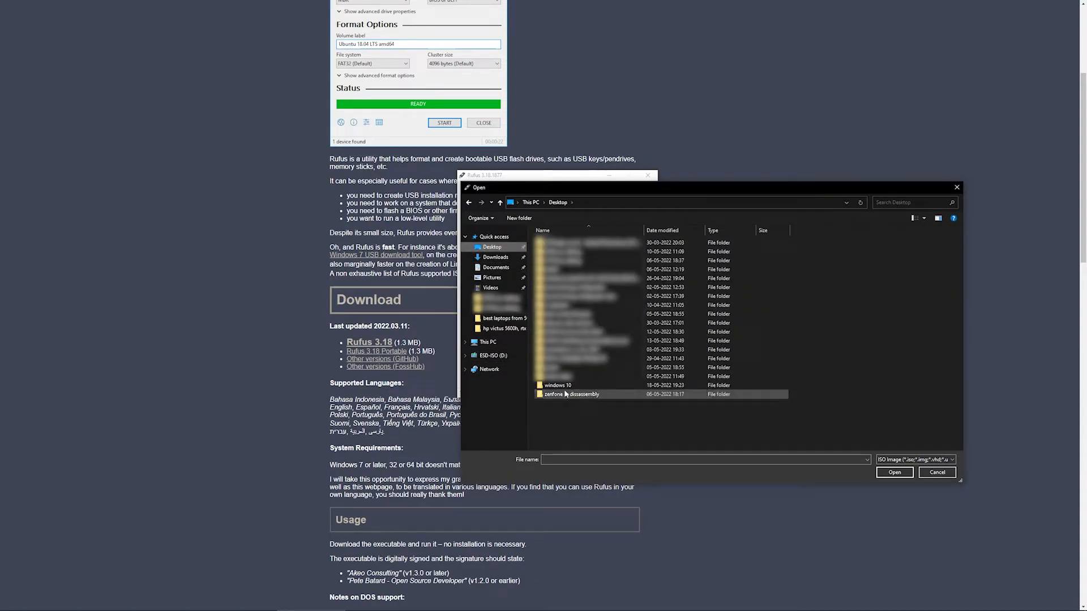
double_click(567, 387)
click(562, 243)
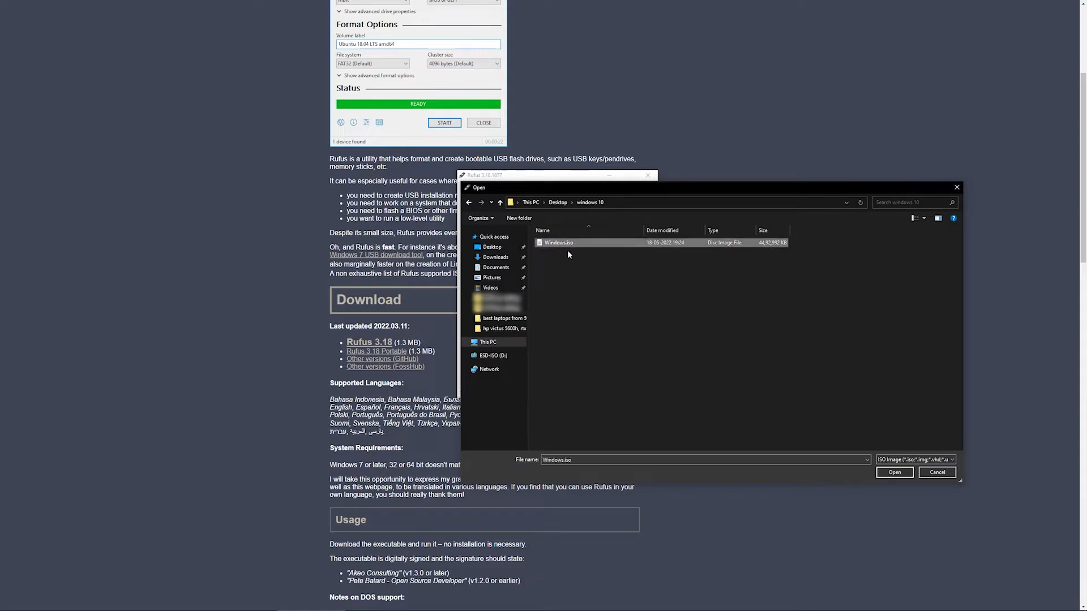
click(894, 472)
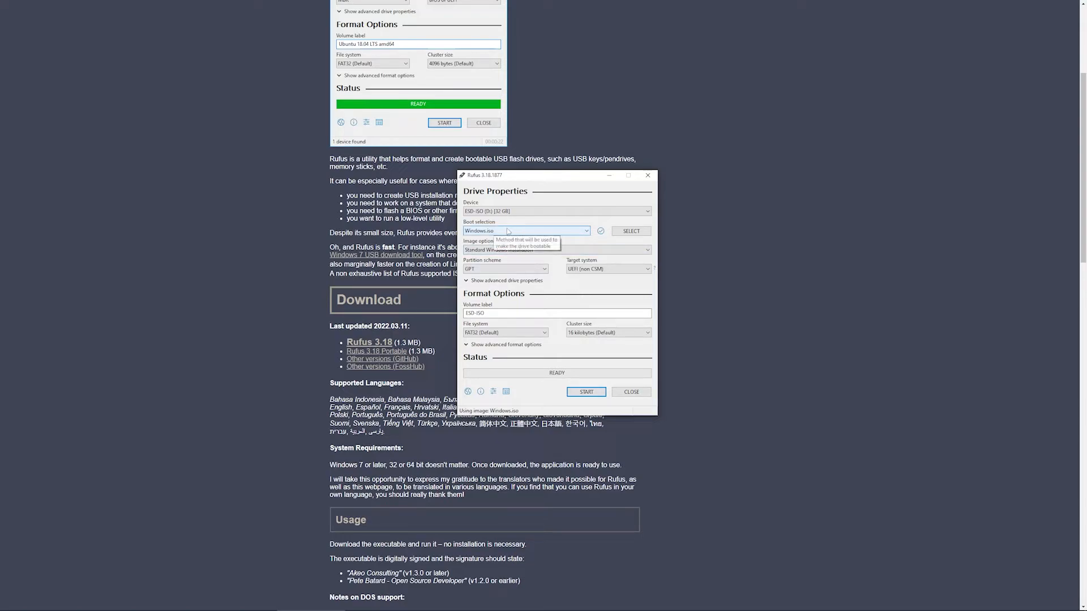
- Keep ESD-ISO (D:) [32 GB] as the target device and set the file system to NTFS
click(527, 211)
click(525, 212)
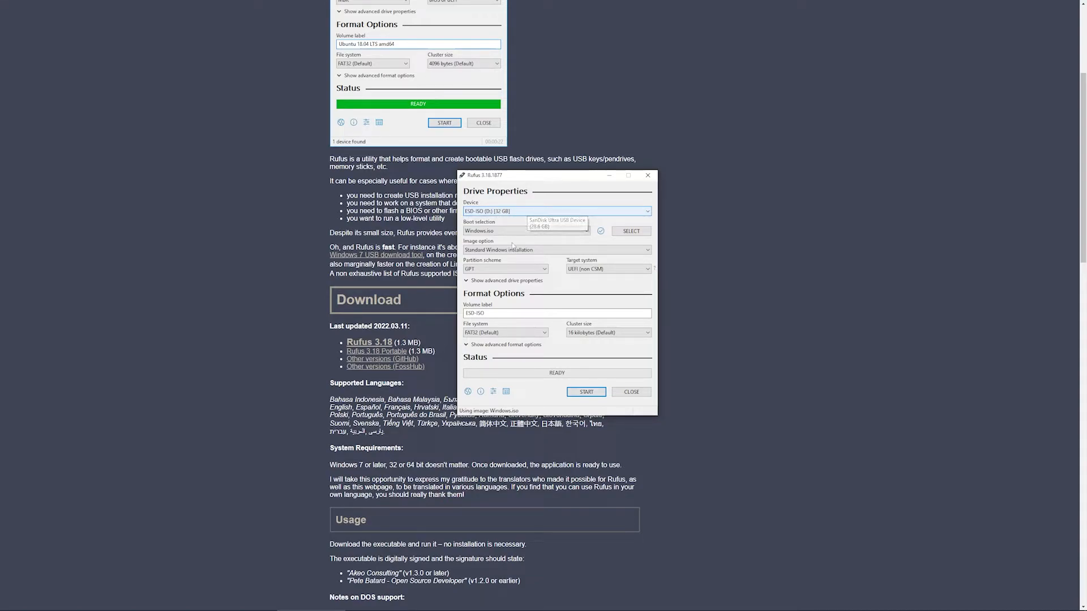
key(Tab)
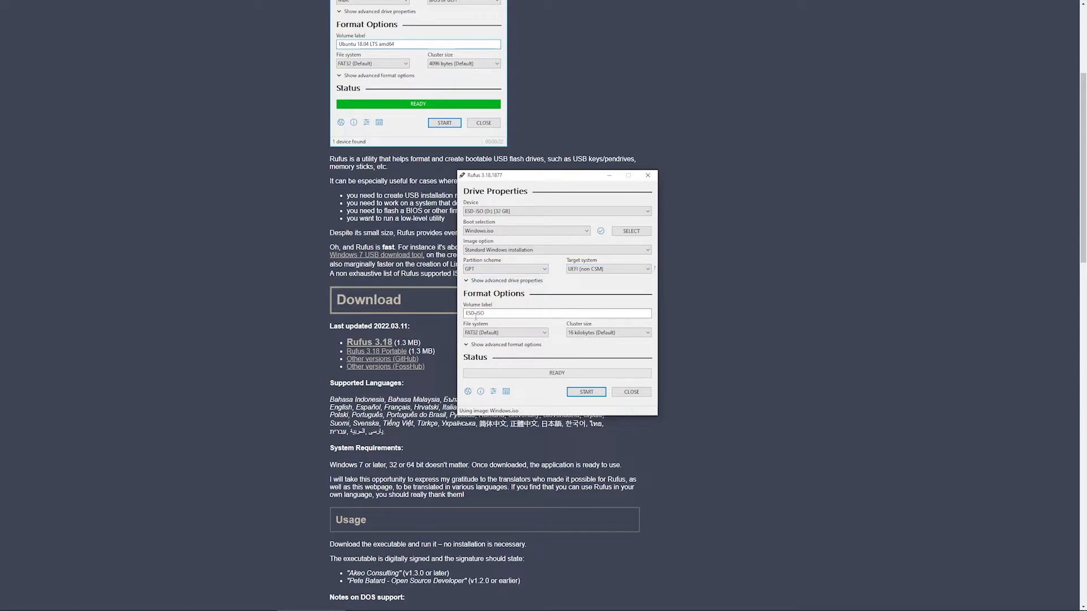
click(538, 334)
click(534, 334)
click(526, 334)
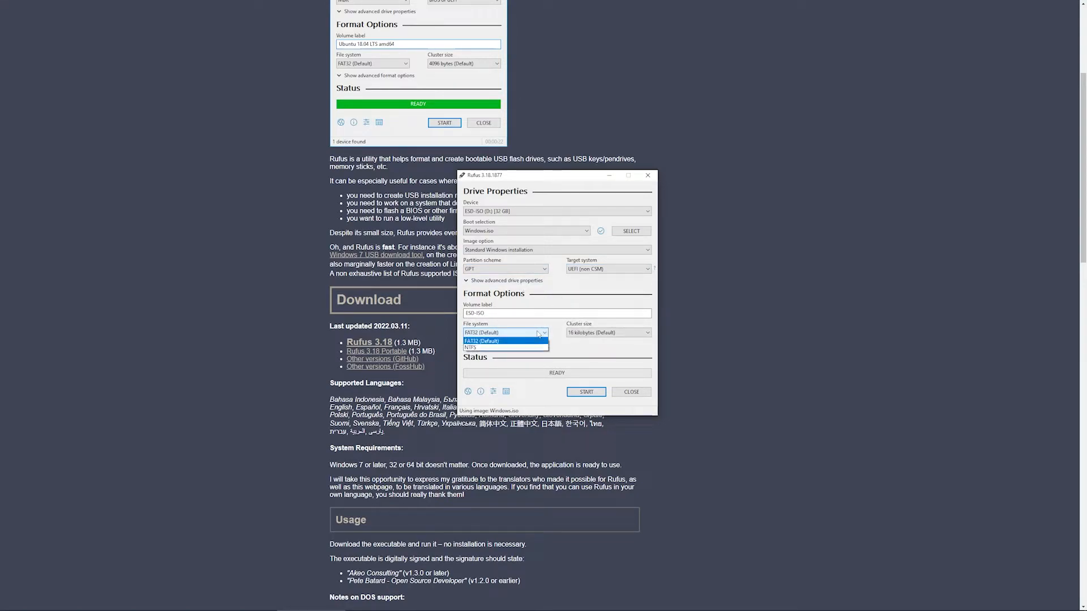
click(481, 349)
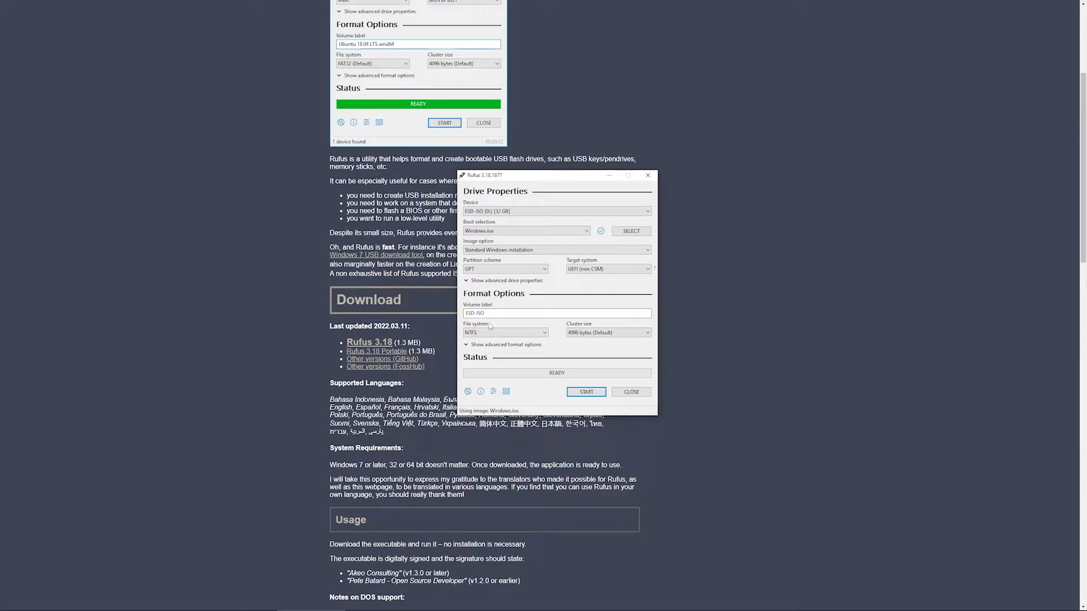
- Keep the NTFS file system, start writing the bootable USB drive and accept erasing all data on ESD-ISO (D:)
click(519, 334)
click(519, 335)
click(519, 335)
click(519, 336)
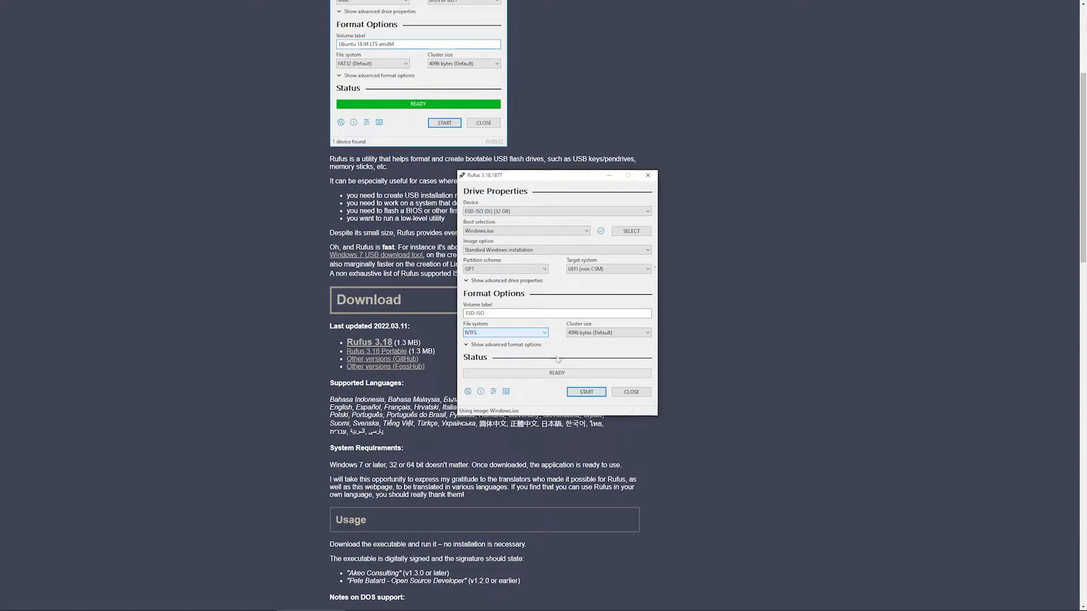
click(592, 393)
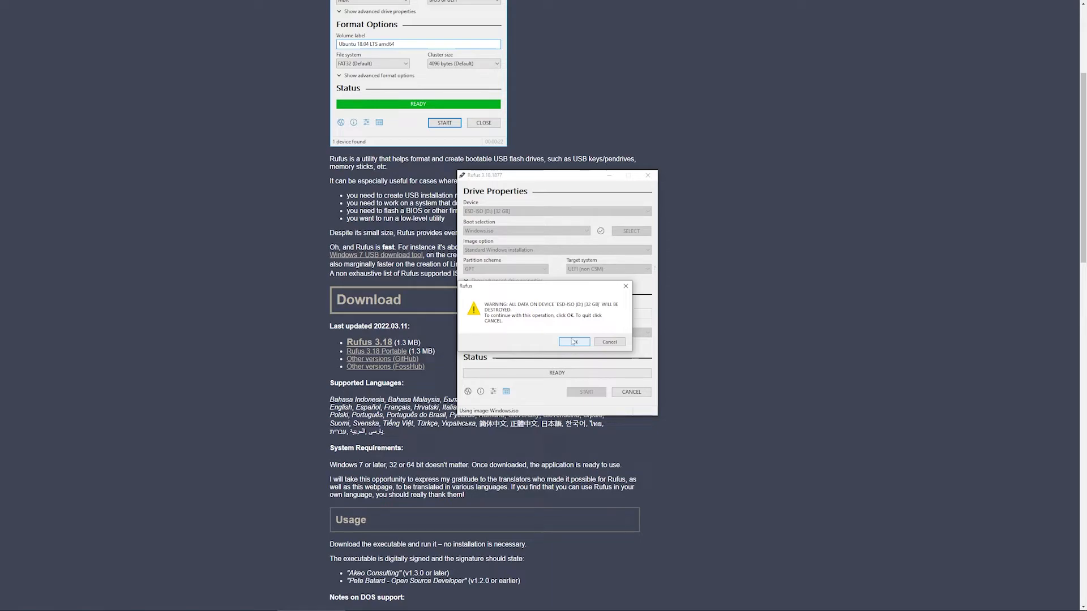
click(572, 342)
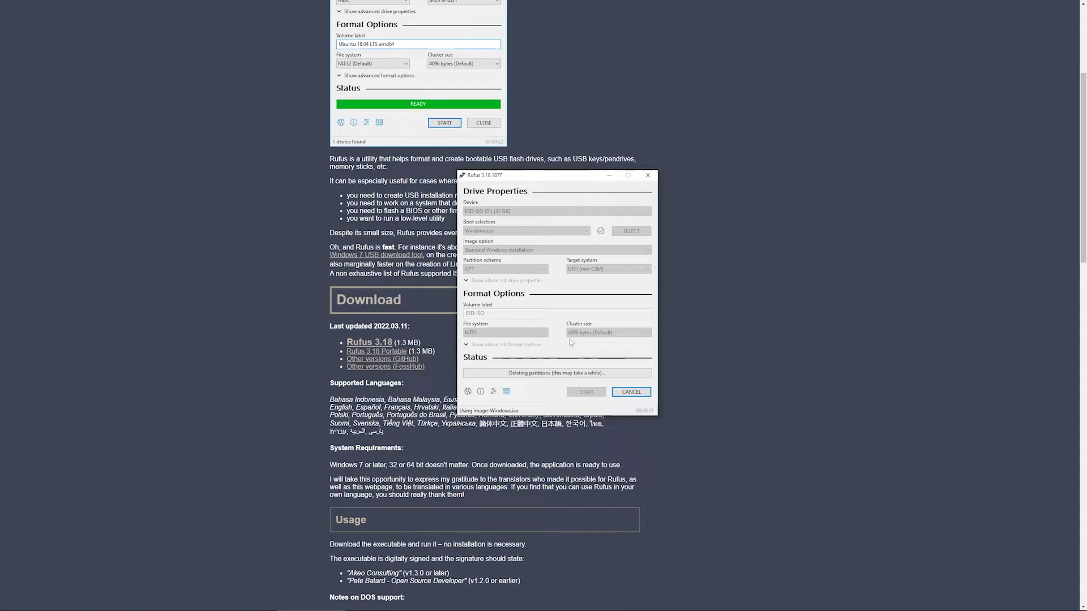